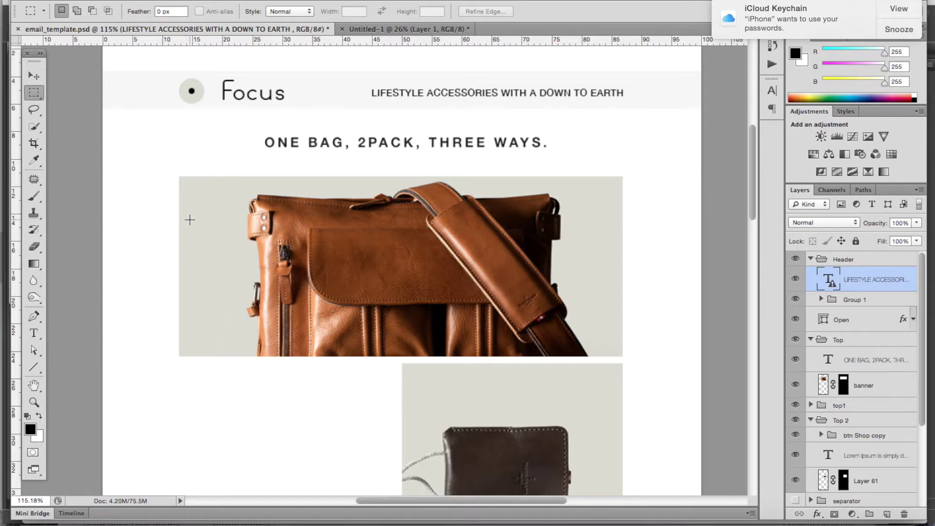
# Step: Switch to Lasso, then Move, nudge the bag banner and undo the nudge
pyautogui.press('l')
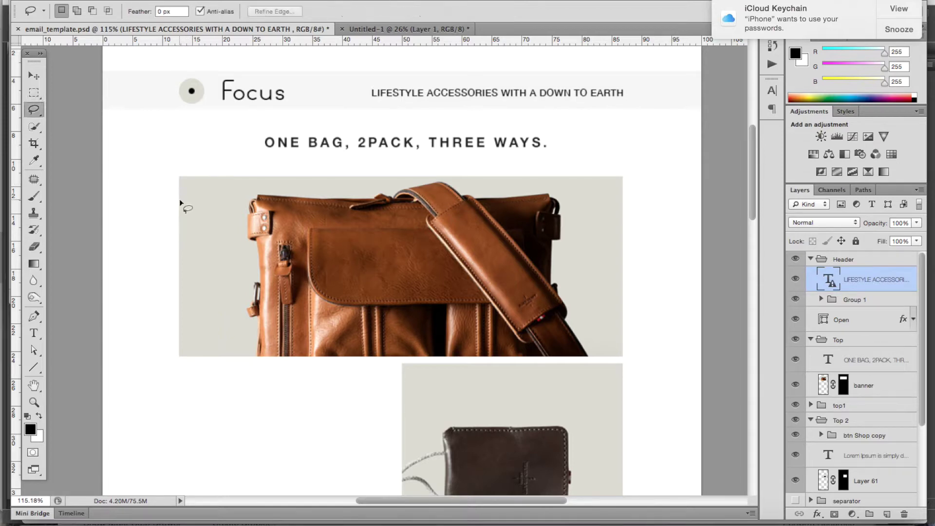
pyautogui.press('v')
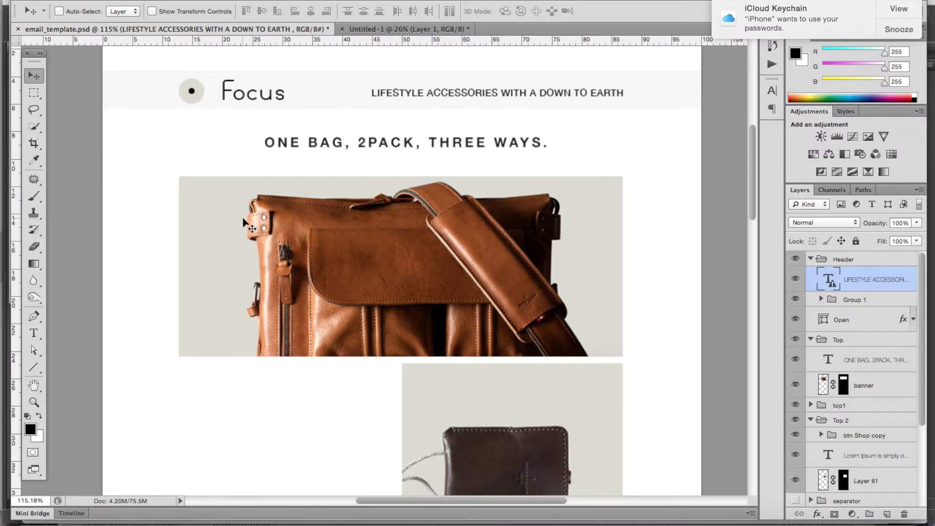
pyautogui.keyDown('ctrl'); pyautogui.click(207, 209); pyautogui.keyUp('ctrl')
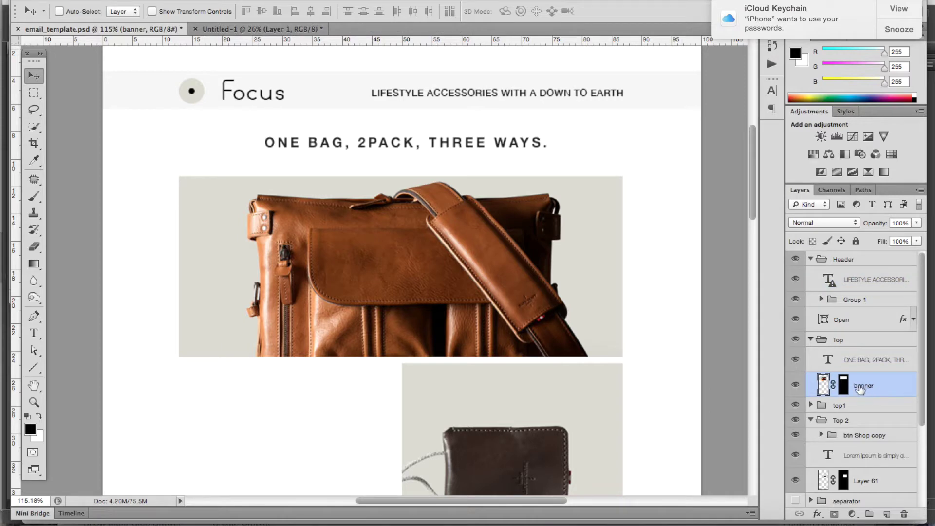
pyautogui.moveTo(350, 252); pyautogui.dragTo(361, 230)
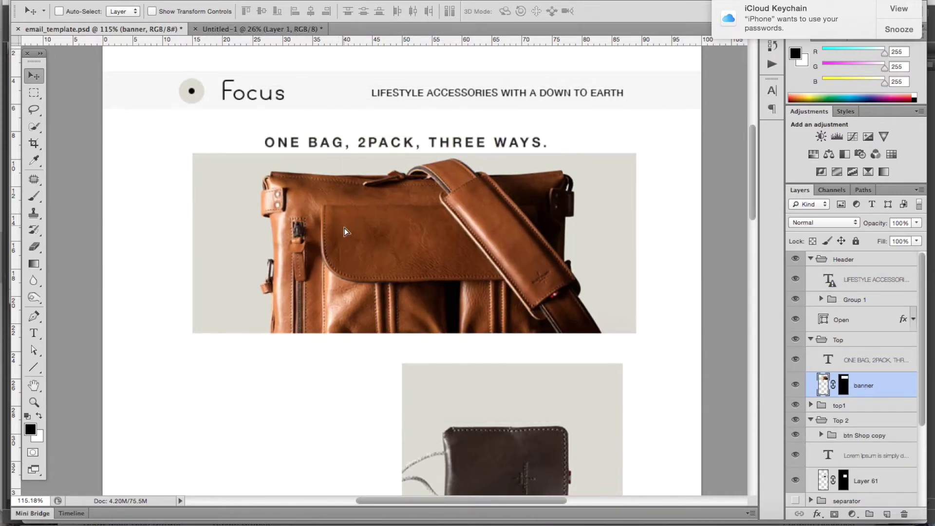
pyautogui.hotkey('ctrl', 'z')
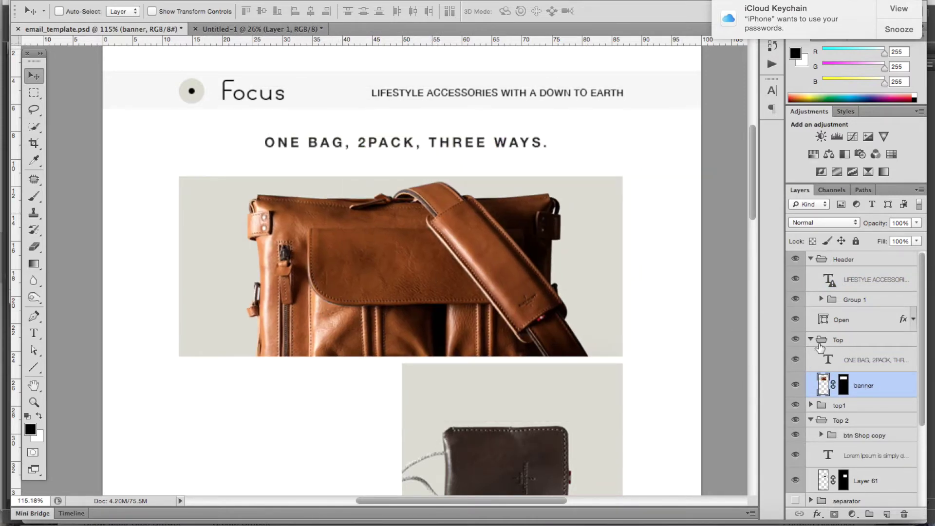
# Step: Select the ONE BAG heading, LIFESTYLE ACCESSORIES header, bag banner, then ONE BAG again
pyautogui.click(341, 150)
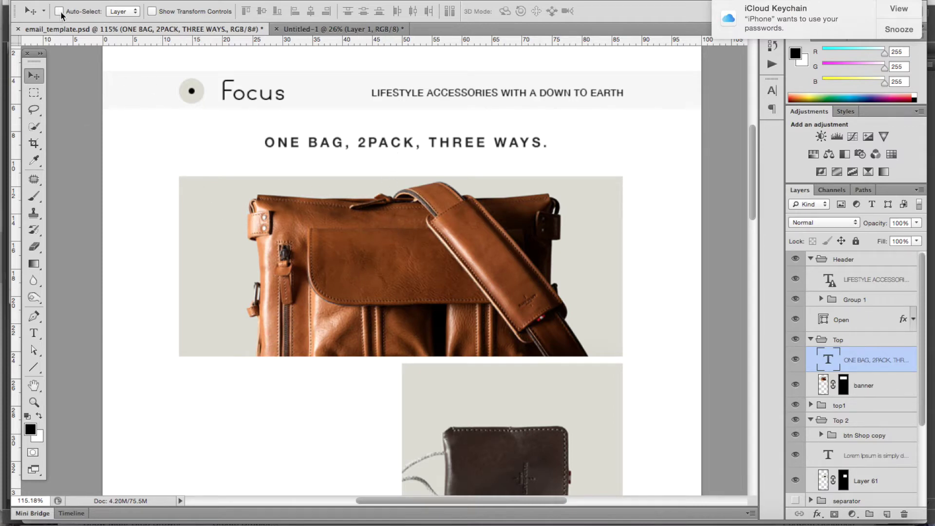
pyautogui.keyDown('ctrl'); pyautogui.click(208, 234); pyautogui.keyUp('ctrl')
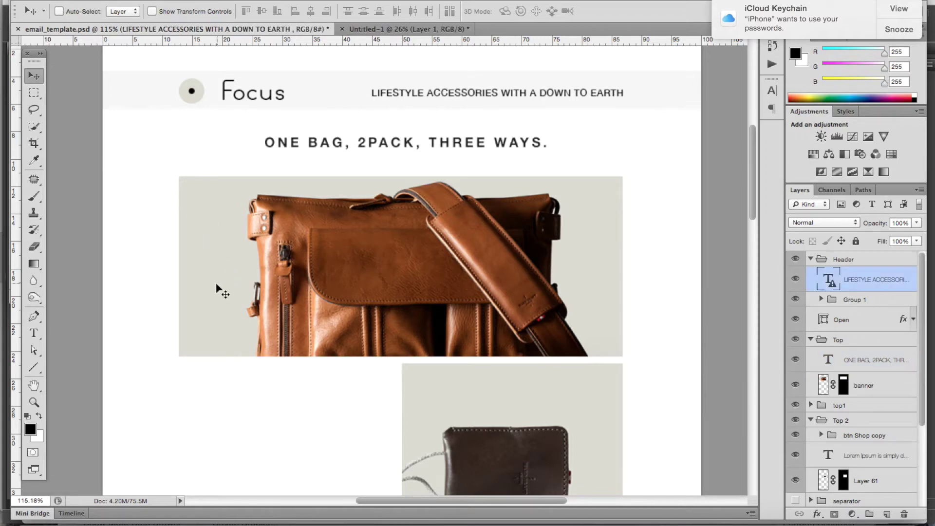
pyautogui.keyDown('ctrl'); pyautogui.click(245, 293); pyautogui.keyUp('ctrl')
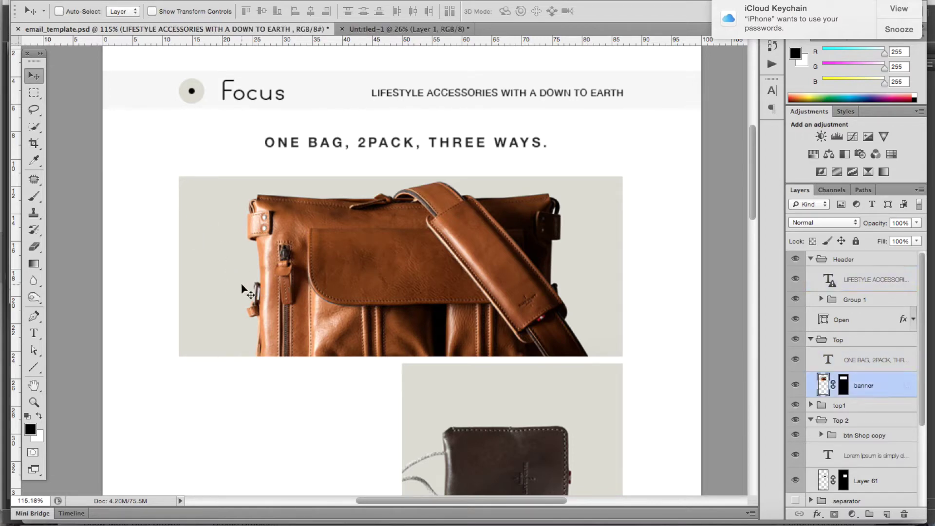
pyautogui.keyDown('ctrl'); pyautogui.click(513, 150); pyautogui.keyUp('ctrl')
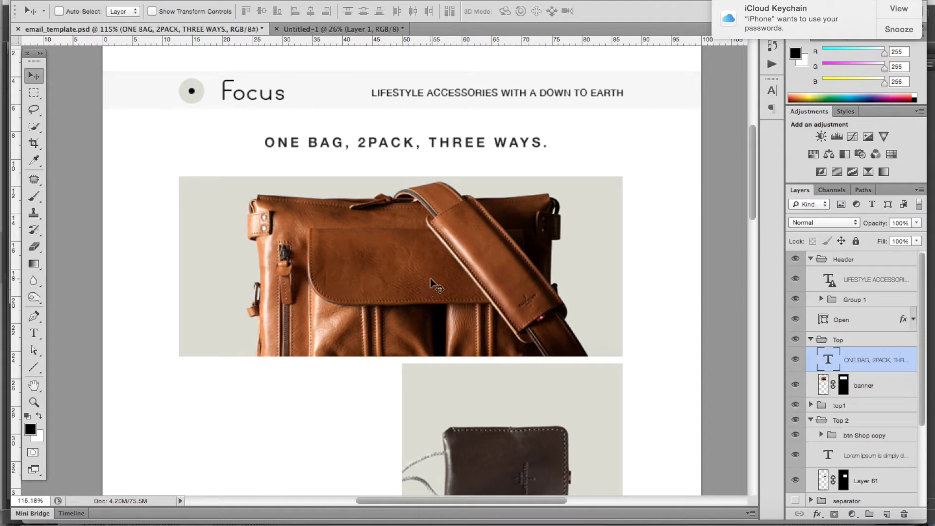
pyautogui.scroll(-2, 430, 265)
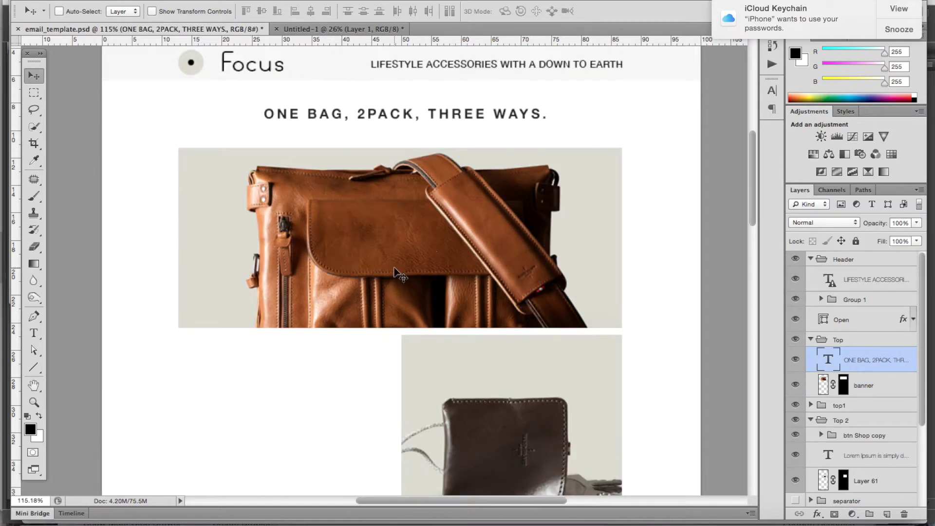
# Step: Pick the Brush for the banner layer and resize its diameter
pyautogui.press('b')
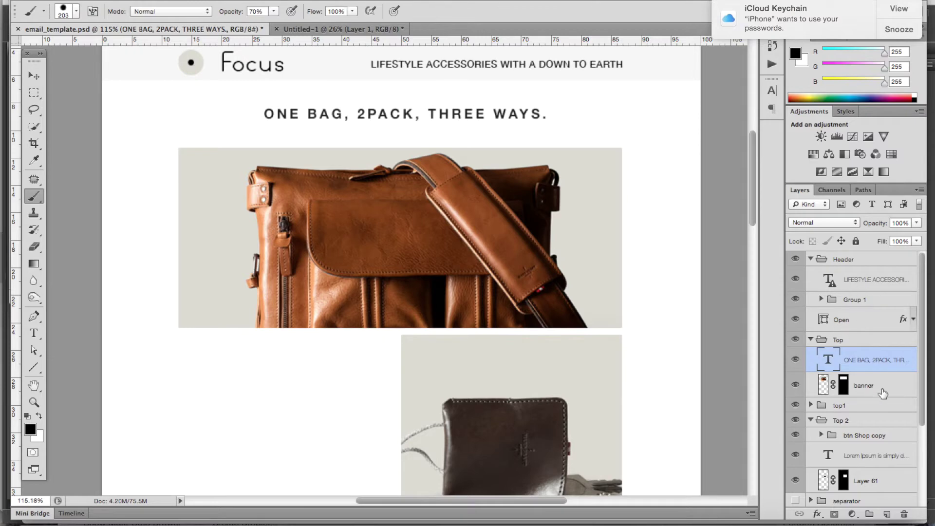
pyautogui.click(825, 392)
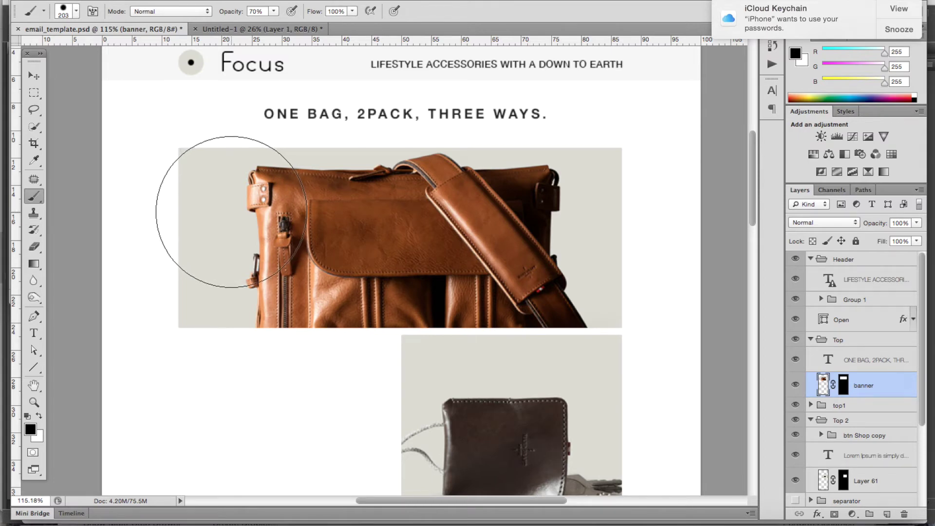
pyautogui.moveTo(232, 201)
pyautogui.mouseDown()
pyautogui.moveTo(176, 199)
pyautogui.moveTo(266, 236)
pyautogui.mouseUp()
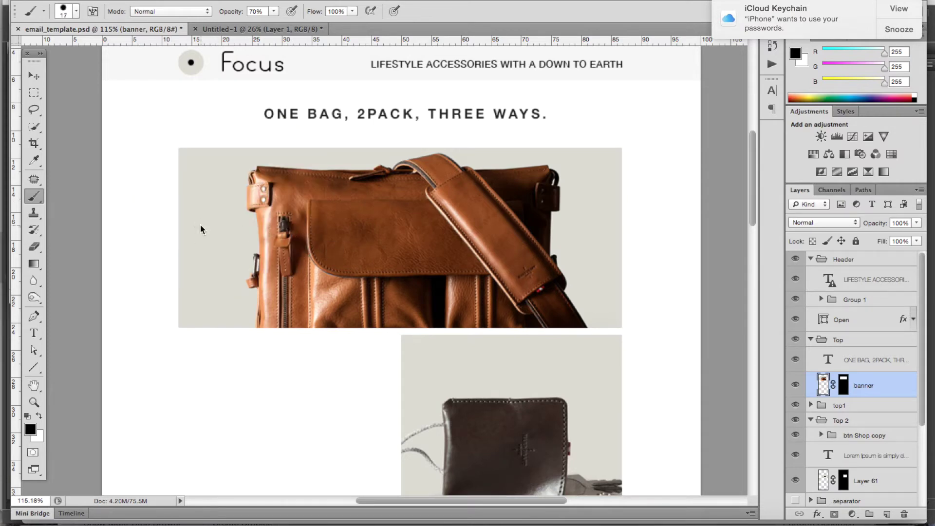
pyautogui.moveTo(200, 225)
pyautogui.mouseDown()
pyautogui.moveTo(229, 233)
pyautogui.moveTo(207, 233)
pyautogui.mouseUp()
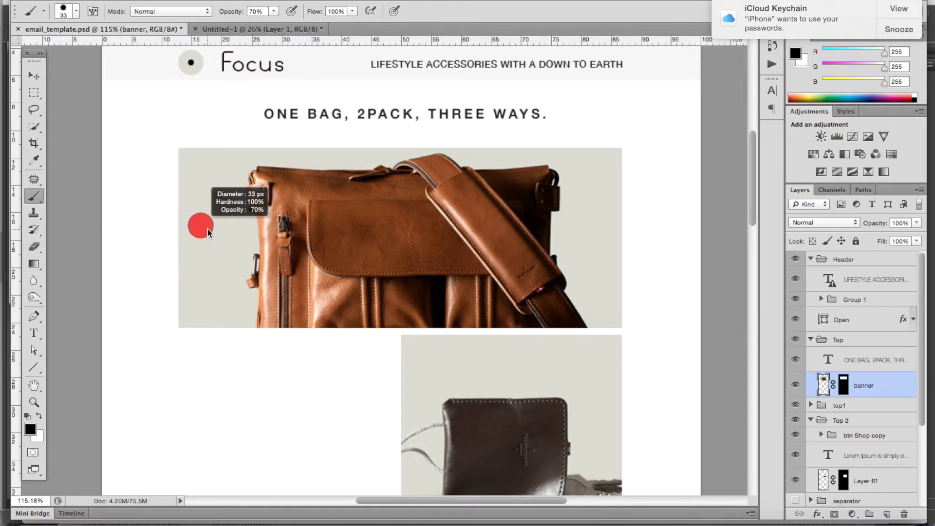
# Step: Lower the brush hardness for a soft edge and settle the diameter near 76 px
pyautogui.moveTo(207, 229); pyautogui.dragTo(204, 180)
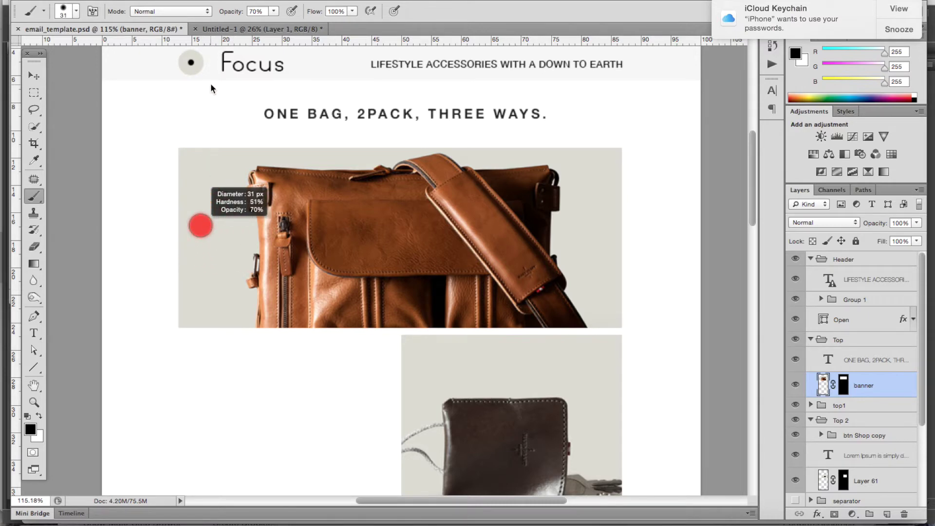
pyautogui.moveTo(210, 88)
pyautogui.mouseDown()
pyautogui.moveTo(210, 62)
pyautogui.moveTo(210, 261)
pyautogui.mouseUp()
pyautogui.moveTo(214, 329)
pyautogui.mouseDown()
pyautogui.moveTo(218, 407)
pyautogui.moveTo(200, 146)
pyautogui.moveTo(251, 196)
pyautogui.moveTo(245, 213)
pyautogui.moveTo(256, 208)
pyautogui.moveTo(179, 247)
pyautogui.mouseUp()
pyautogui.moveTo(188, 215); pyautogui.dragTo(170, 480)
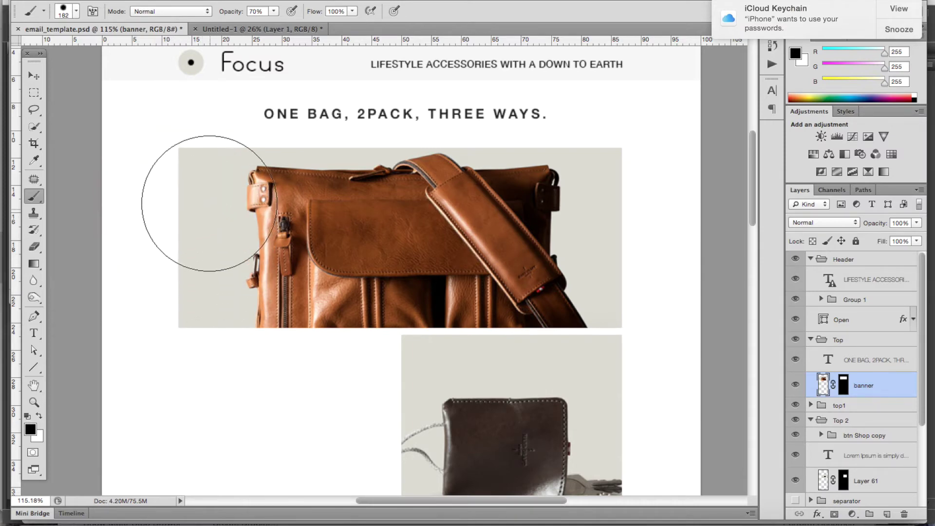
pyautogui.moveTo(222, 249); pyautogui.dragTo(186, 256)
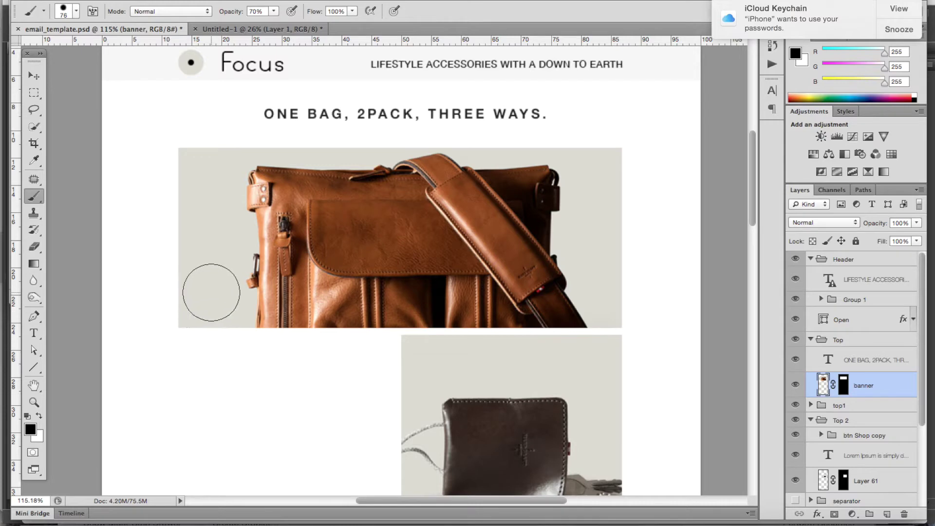
pyautogui.click(254, 32)
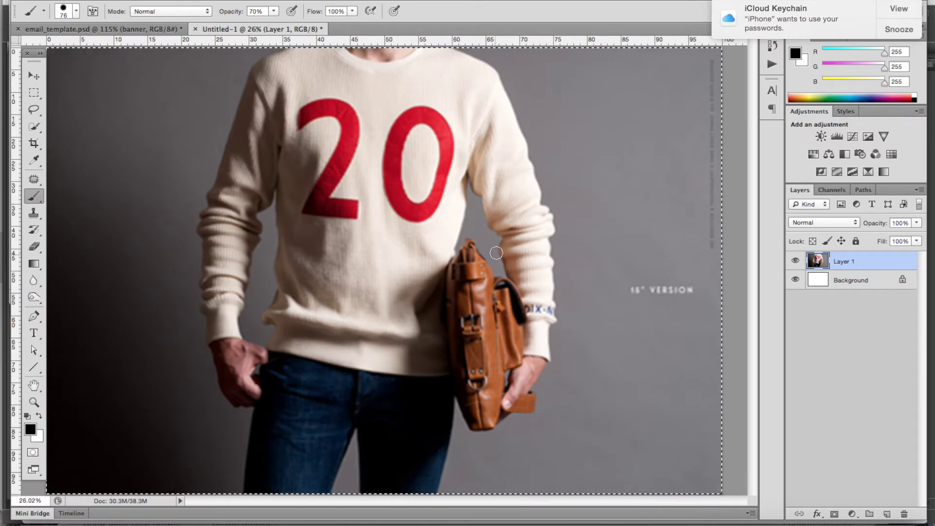
pyautogui.click(156, 31)
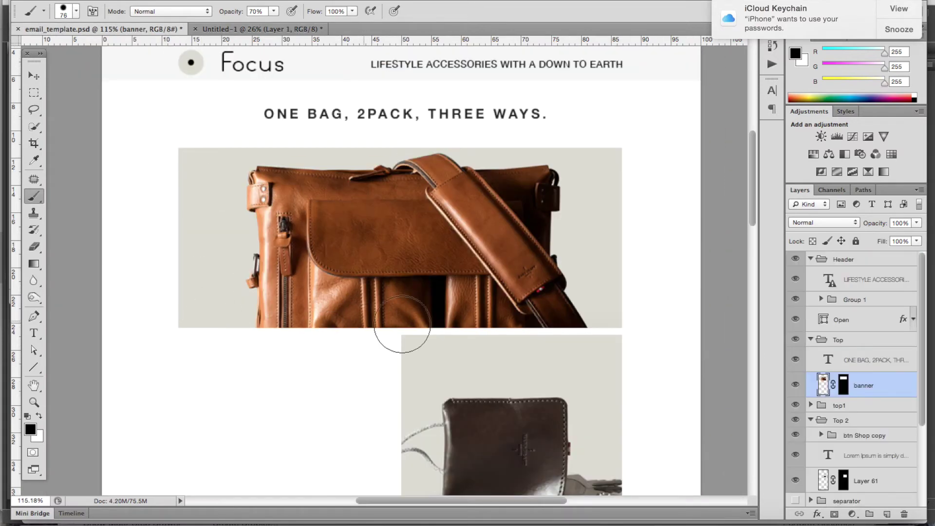
pyautogui.press('v')
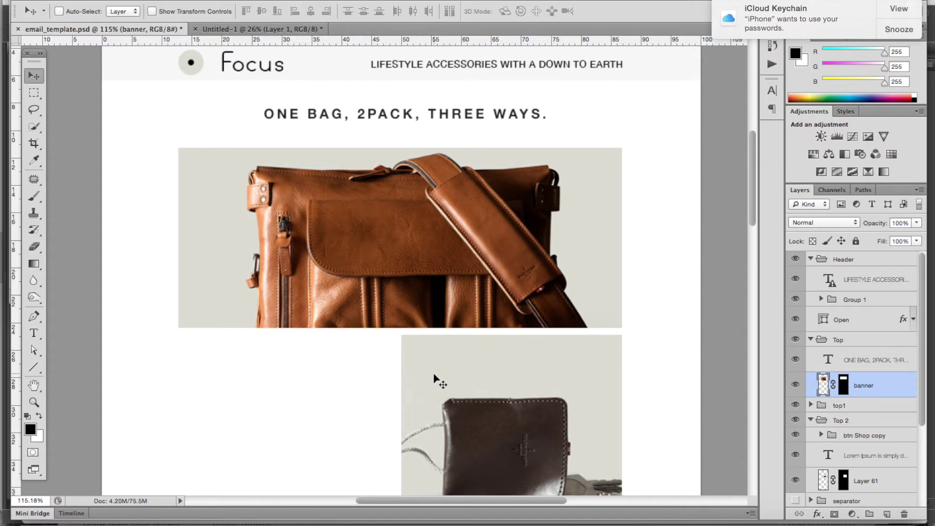
pyautogui.keyDown('ctrl'); pyautogui.click(431, 385); pyautogui.keyUp('ctrl')
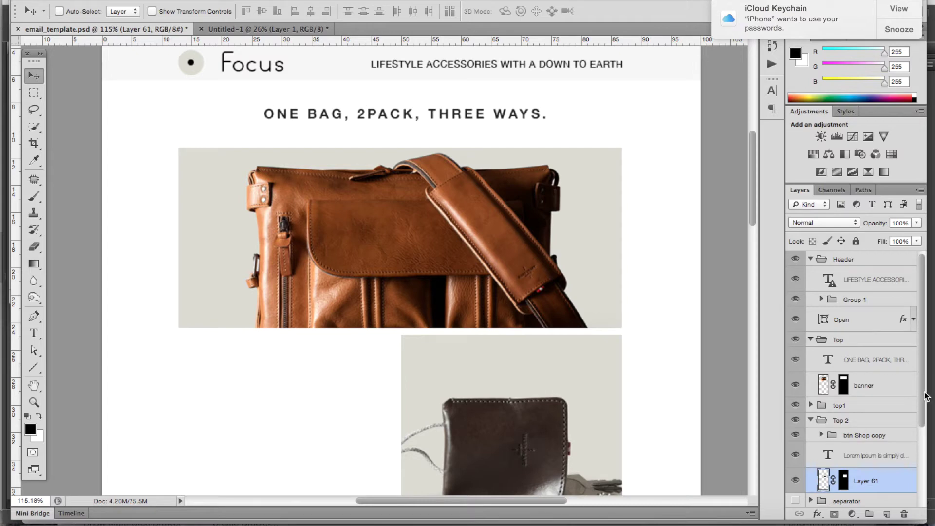
pyautogui.moveTo(922, 394); pyautogui.dragTo(921, 432)
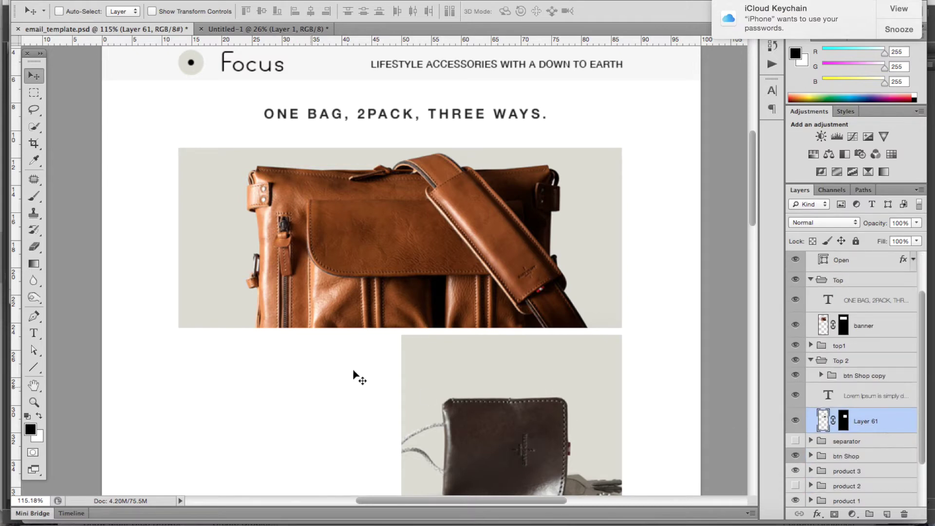
pyautogui.click(229, 28)
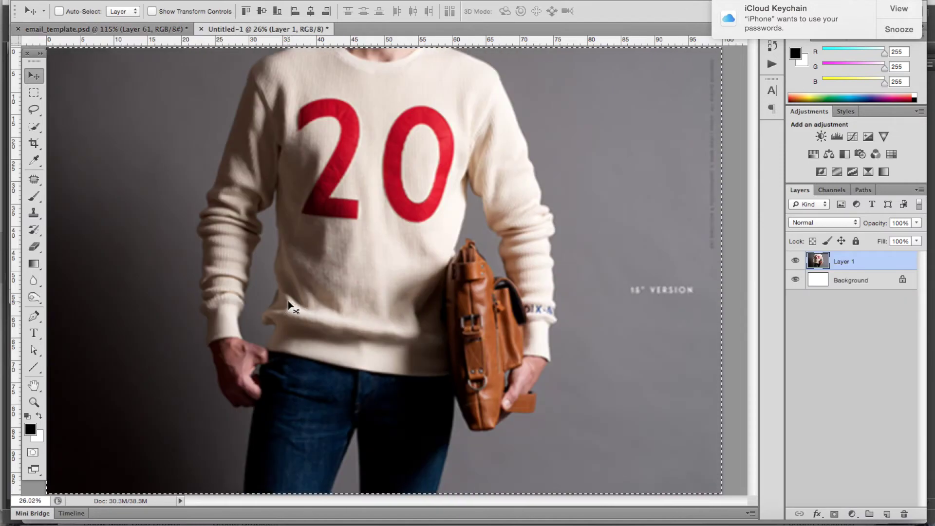
pyautogui.click(124, 29)
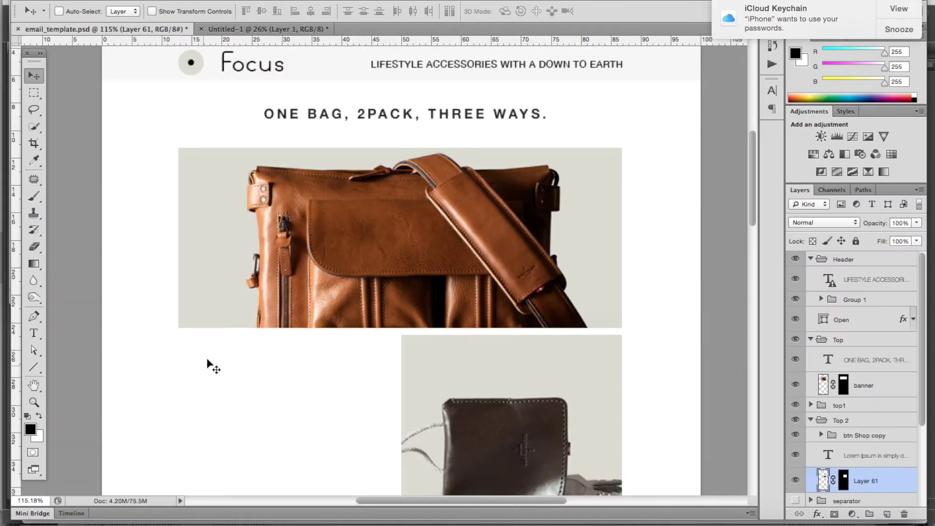
# Step: Paste the sweater photo and scale it down to about 11% with Free Transform
pyautogui.hotkey('ctrl', 'v')
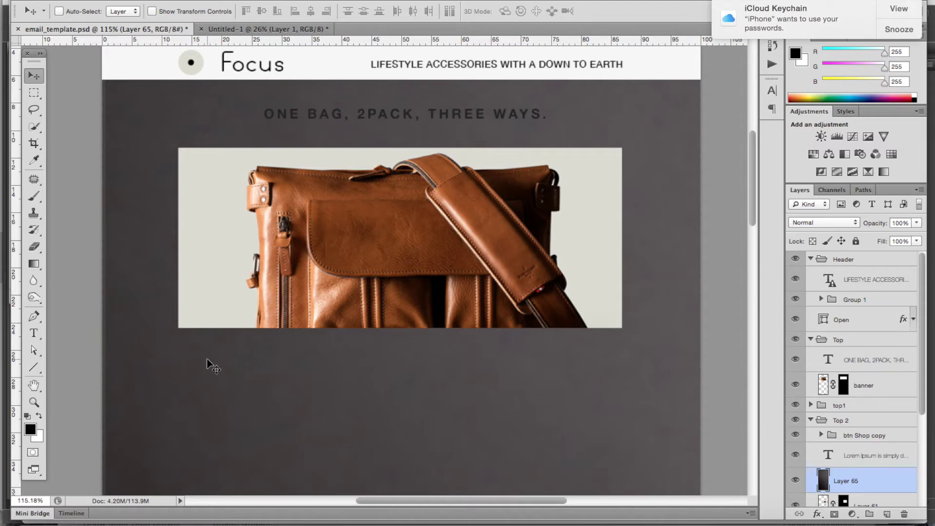
pyautogui.hotkey('ctrl', 't')
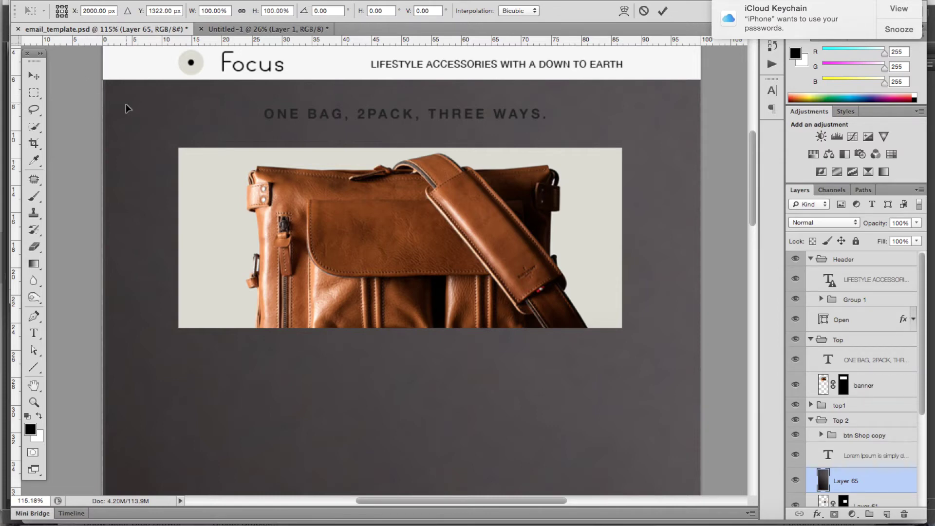
pyautogui.scroll(-3, 125, 103)
pyautogui.scroll(-8, 125, 104)
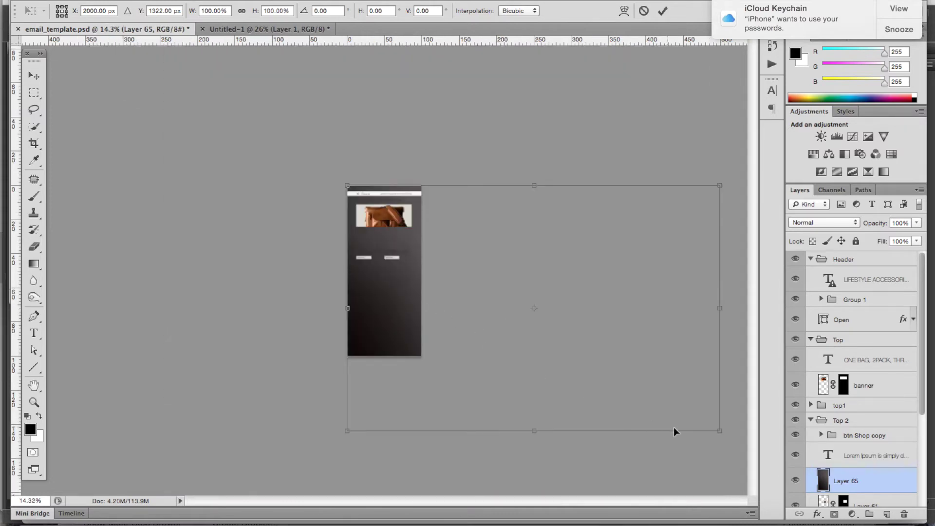
pyautogui.moveTo(724, 435); pyautogui.dragTo(392, 229)
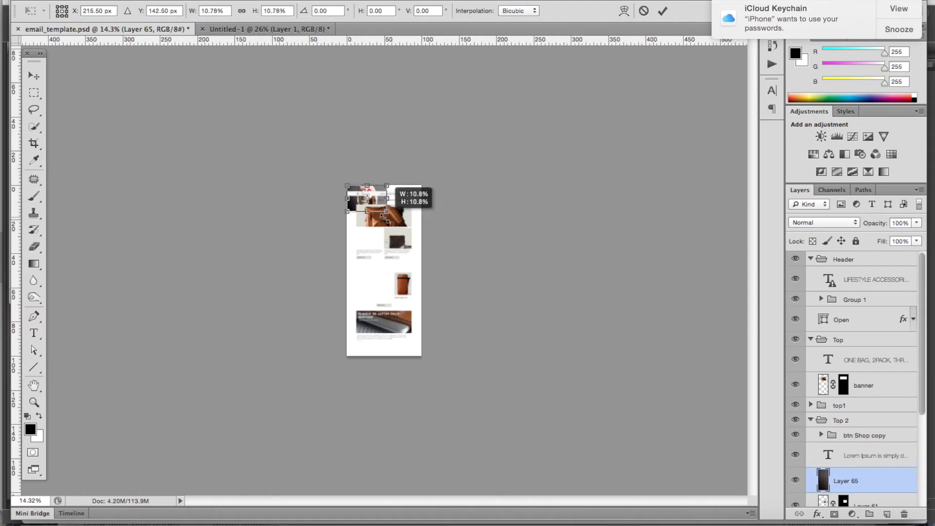
pyautogui.moveTo(392, 229); pyautogui.dragTo(383, 220)
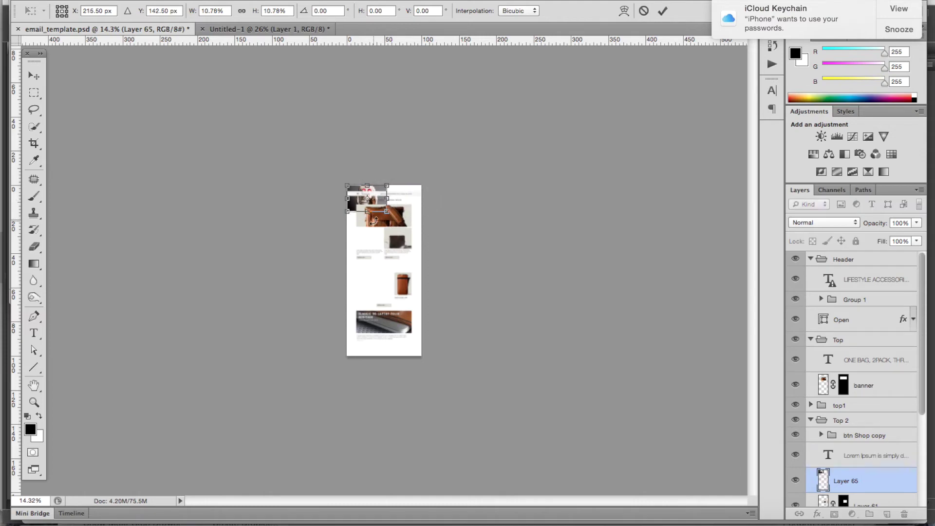
pyautogui.scroll(5, 383, 220)
pyautogui.scroll(2, 373, 220)
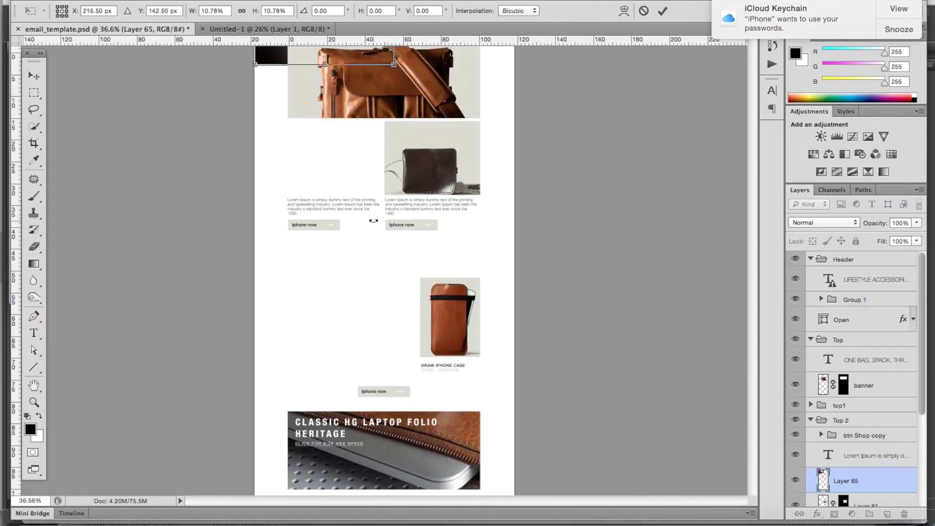
pyautogui.scroll(1, 374, 220)
# Step: Position the sweater photo in the grid cell beside the wallet image and commit
pyautogui.moveTo(279, 134); pyautogui.dragTo(319, 386)
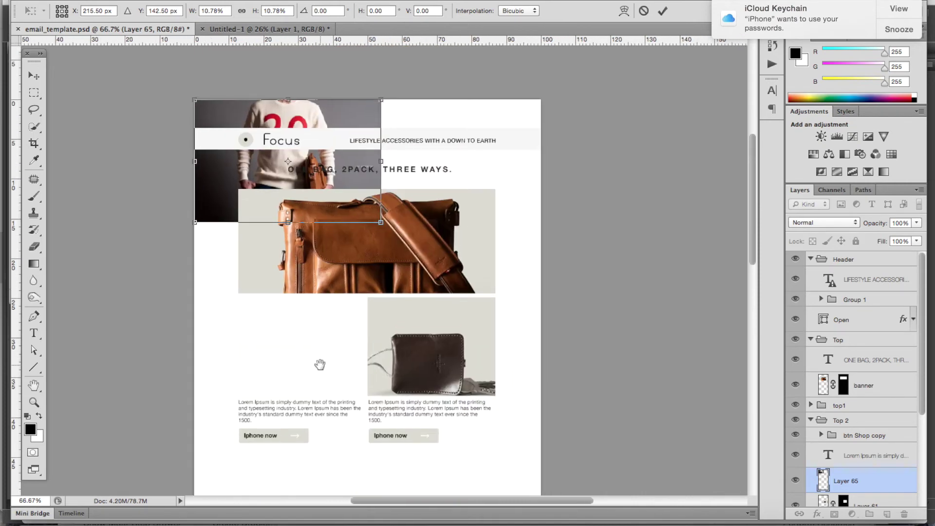
pyautogui.moveTo(368, 110)
pyautogui.mouseDown()
pyautogui.moveTo(361, 174)
pyautogui.moveTo(374, 312)
pyautogui.mouseUp()
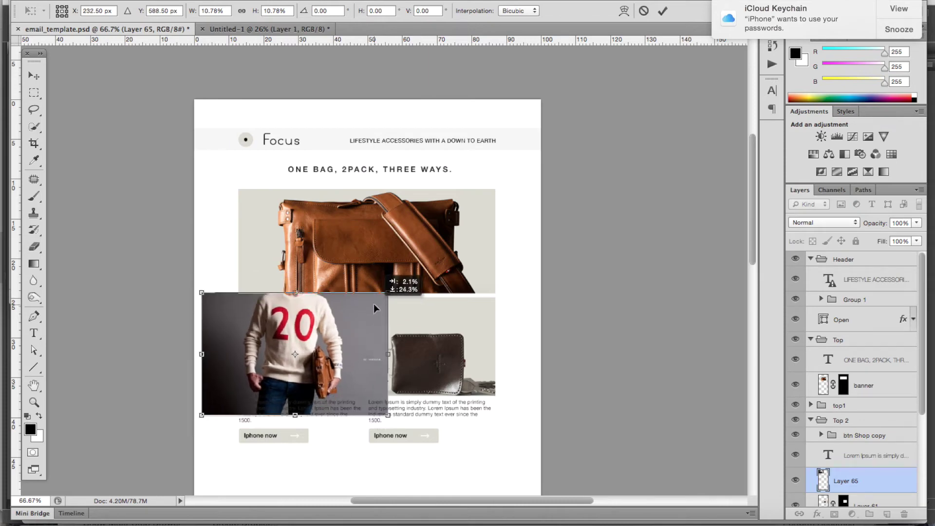
pyautogui.press('Return')
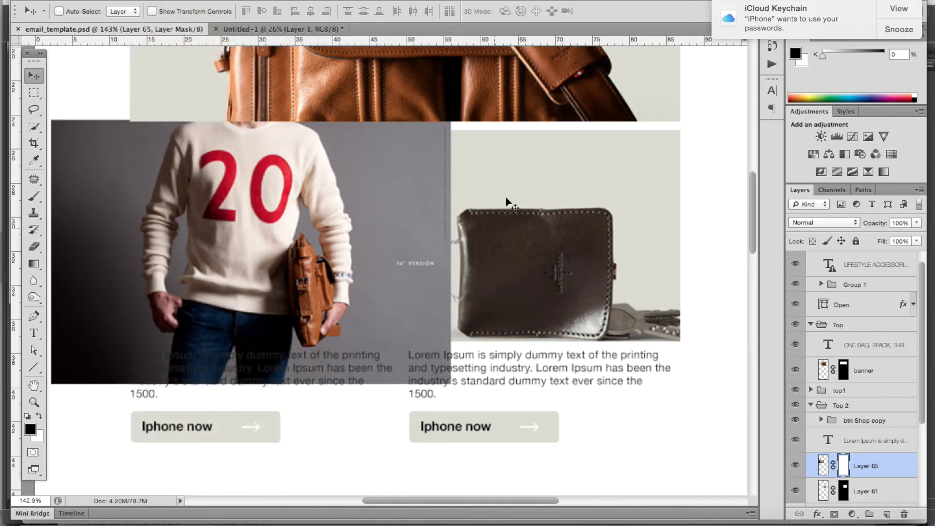
pyautogui.click(140, 0)
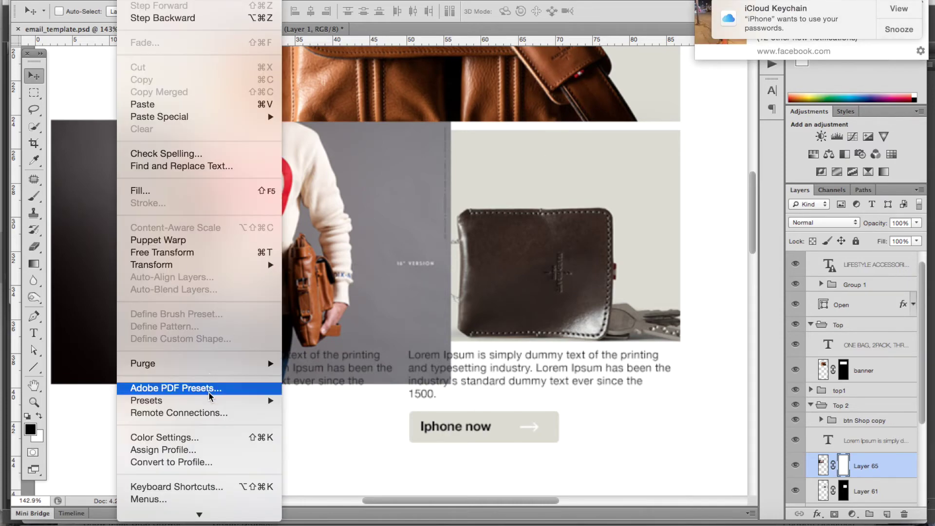
# Step: Assign Option+Shift+Cmd+M to Layer > Layer Mask > Reveal Selection
pyautogui.click(184, 488)
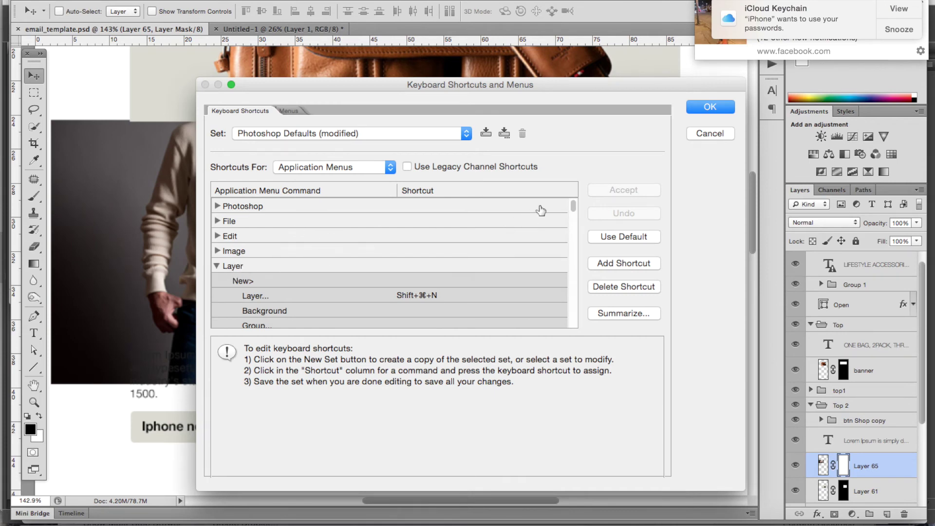
pyautogui.scroll(-3, 575, 211)
pyautogui.moveTo(575, 212); pyautogui.dragTo(548, 237)
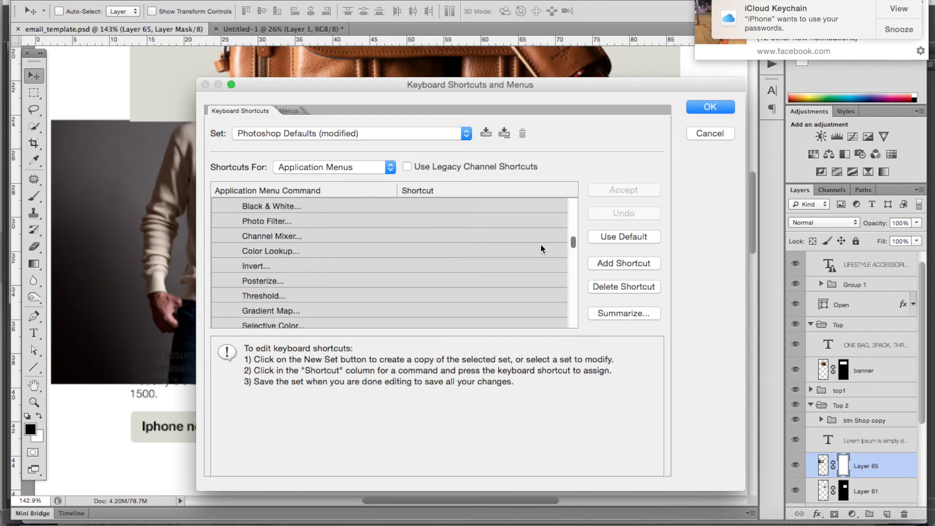
pyautogui.scroll(-3, 538, 247)
pyautogui.scroll(-1, 536, 249)
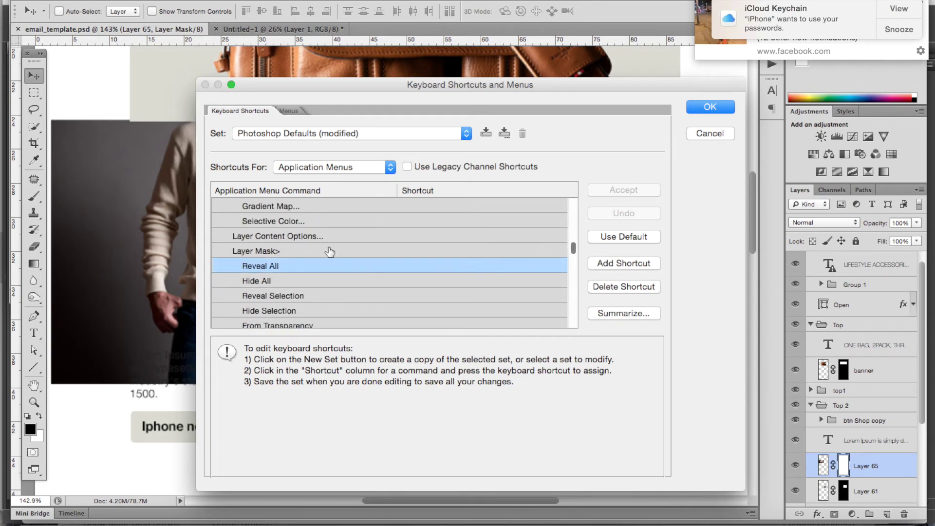
pyautogui.click(331, 298)
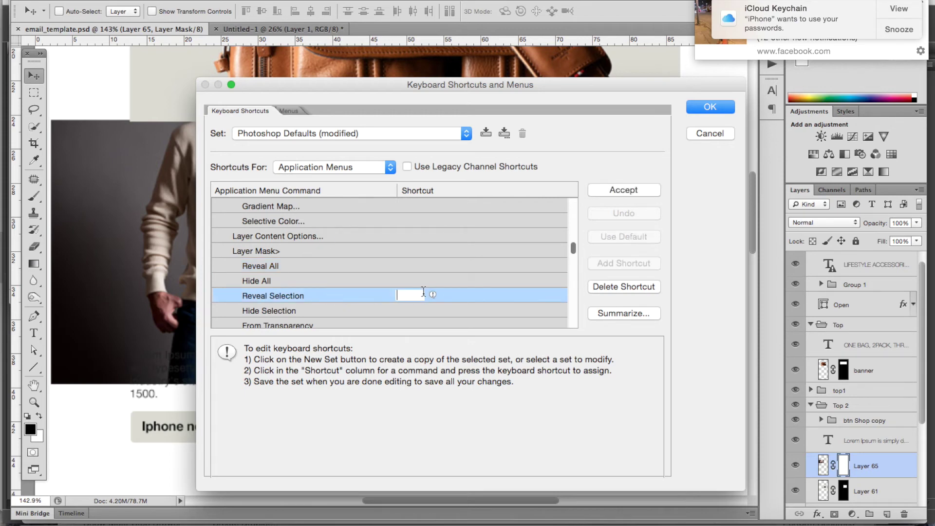
pyautogui.press('alt')
pyautogui.press('alt+shift+super+m')
pyautogui.write('Opt+Shift+⌘+M')
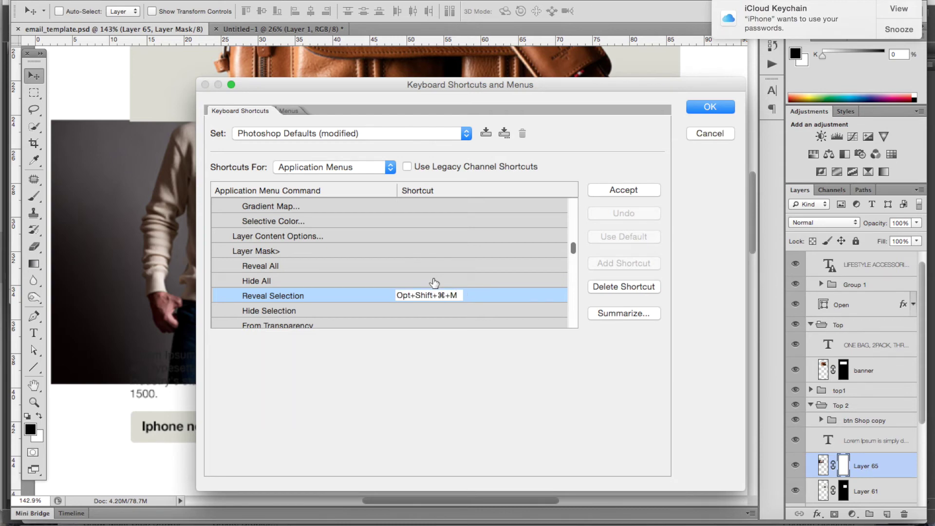
pyautogui.click(614, 190)
pyautogui.click(706, 107)
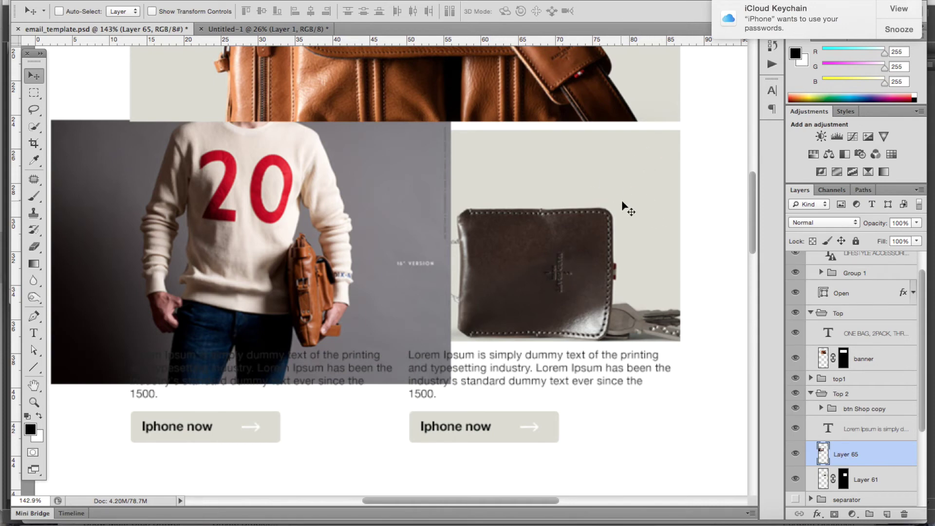
# Step: Load the wallet image's Layer 61 mask as a selection and move it over the sweater
pyautogui.hotkey('alt', '[')
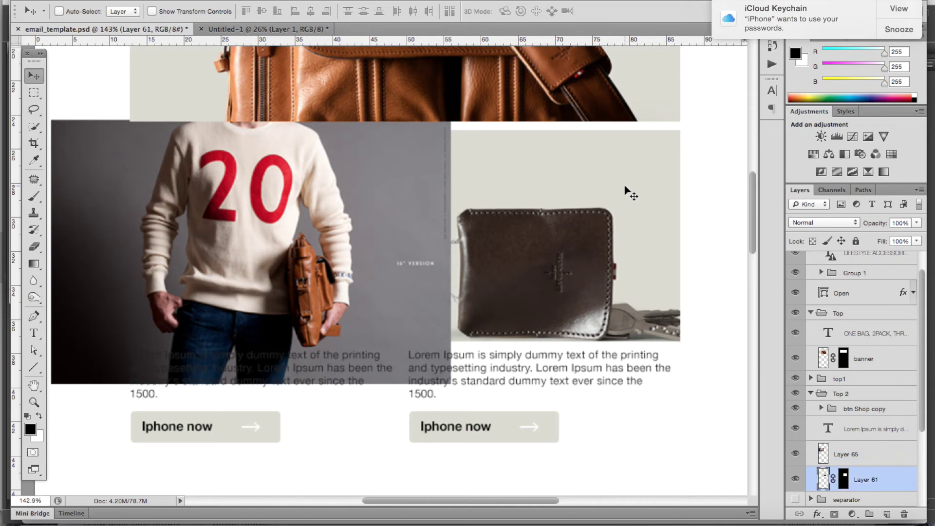
pyautogui.keyDown('ctrl'); pyautogui.click(845, 480); pyautogui.keyUp('ctrl')
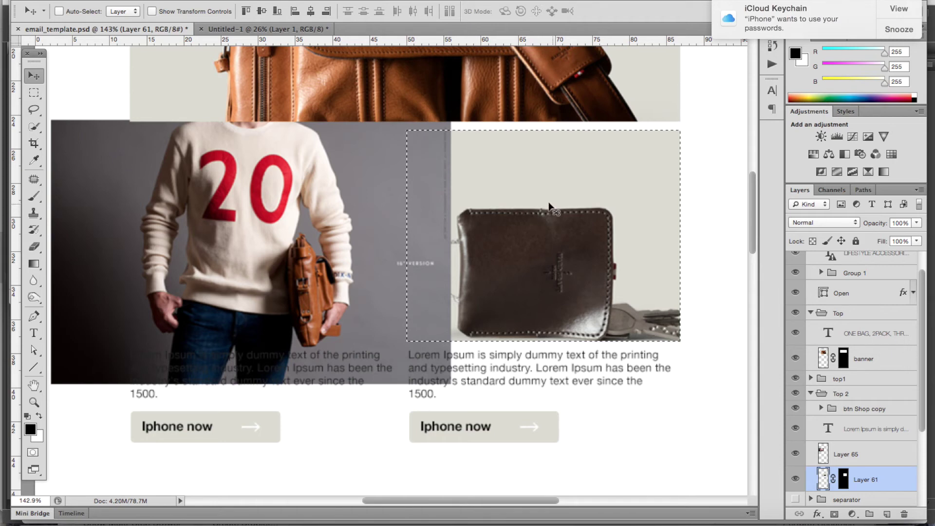
pyautogui.press('m')
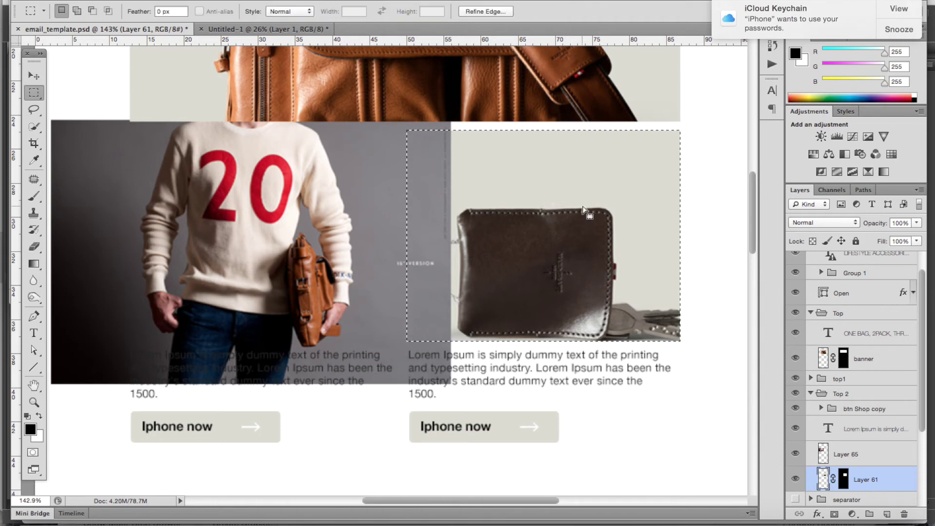
pyautogui.moveTo(582, 216); pyautogui.dragTo(304, 223)
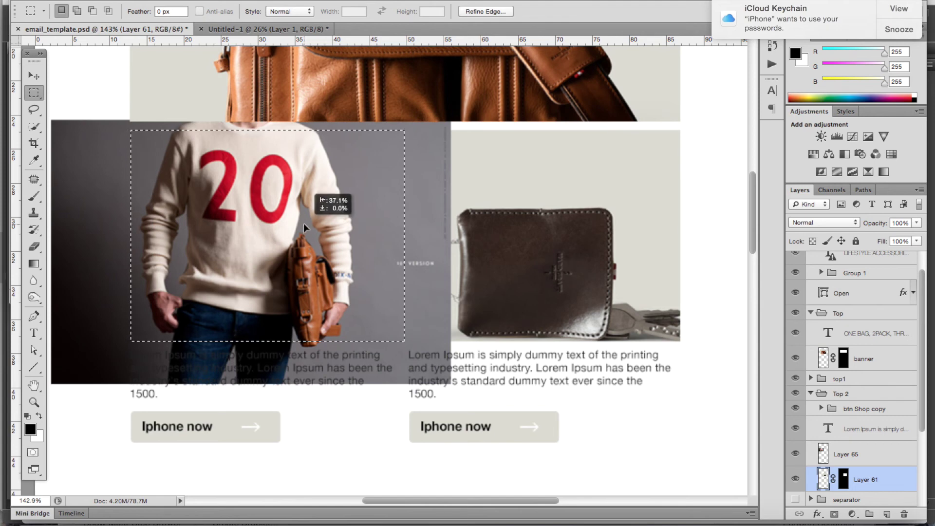
pyautogui.moveTo(304, 224); pyautogui.dragTo(303, 223)
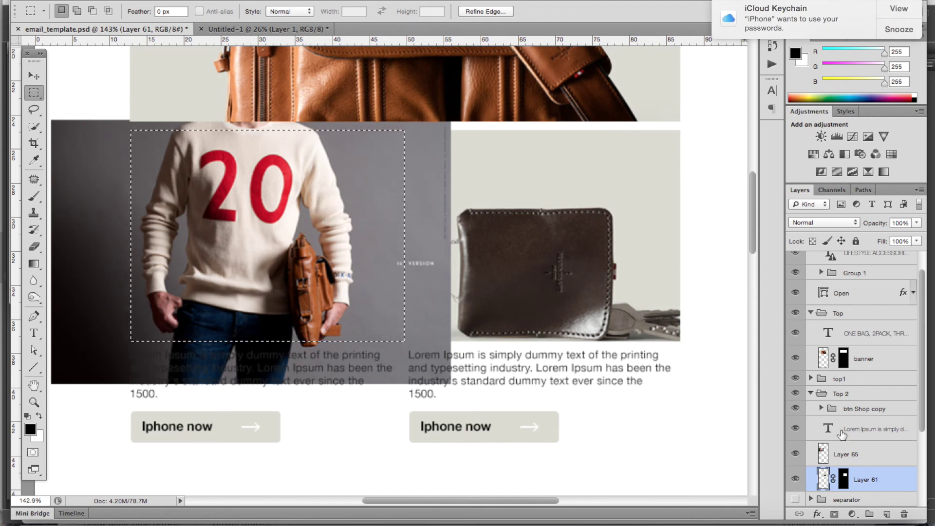
# Step: Mask Layer 65 to that selection with Reveal Selection
pyautogui.click(846, 451)
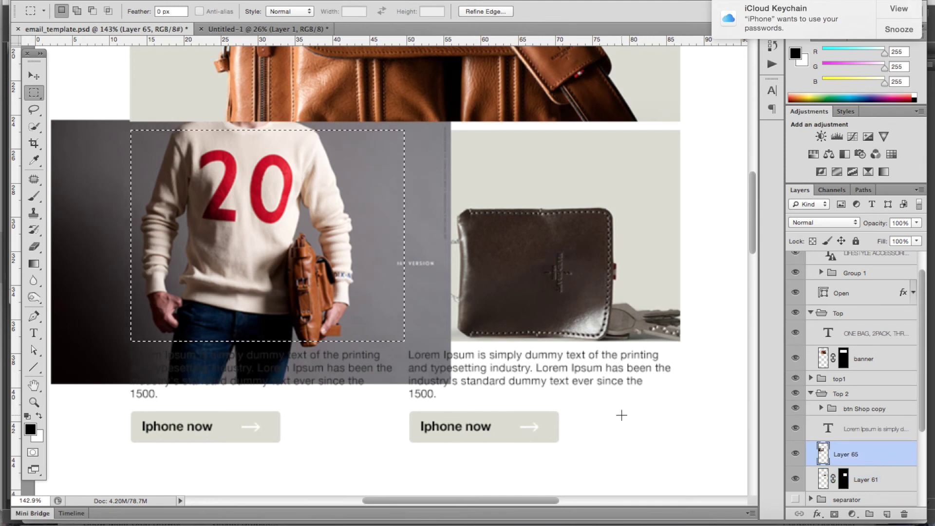
pyautogui.hotkey('shift', 'alt')
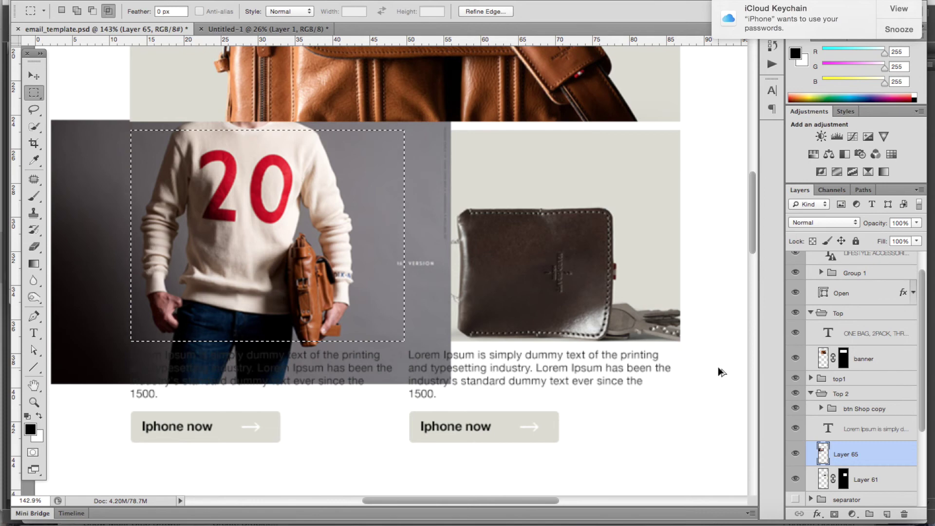
pyautogui.hotkey('ctrl', 'shift', 'm')
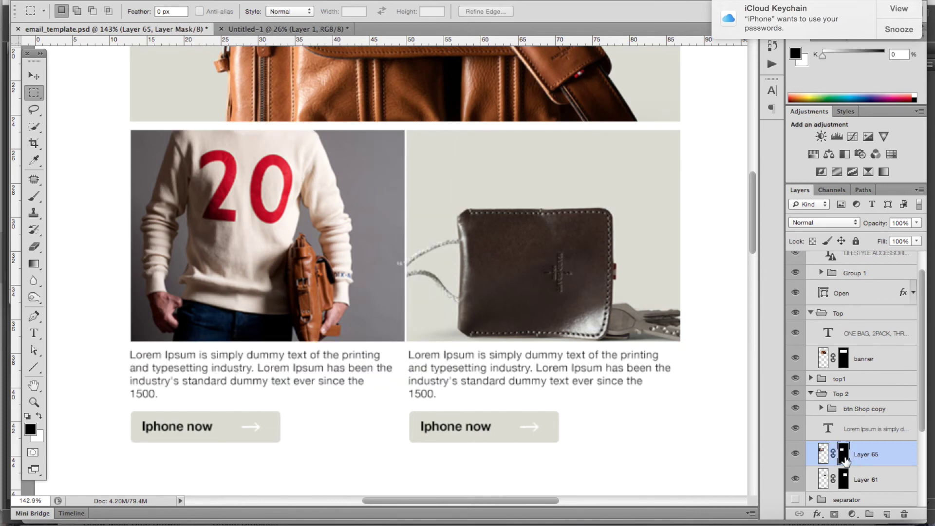
pyautogui.scroll(-1, 853, 456)
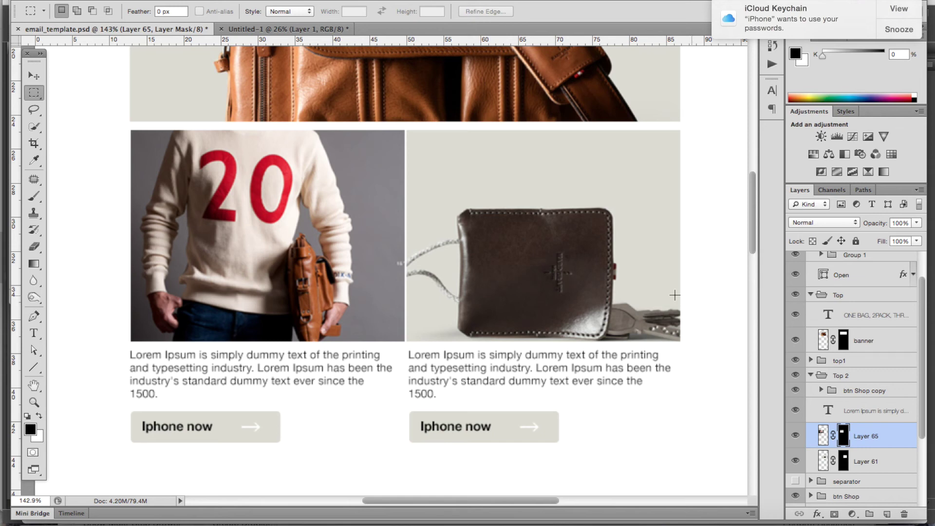
pyautogui.scroll(1, 632, 267)
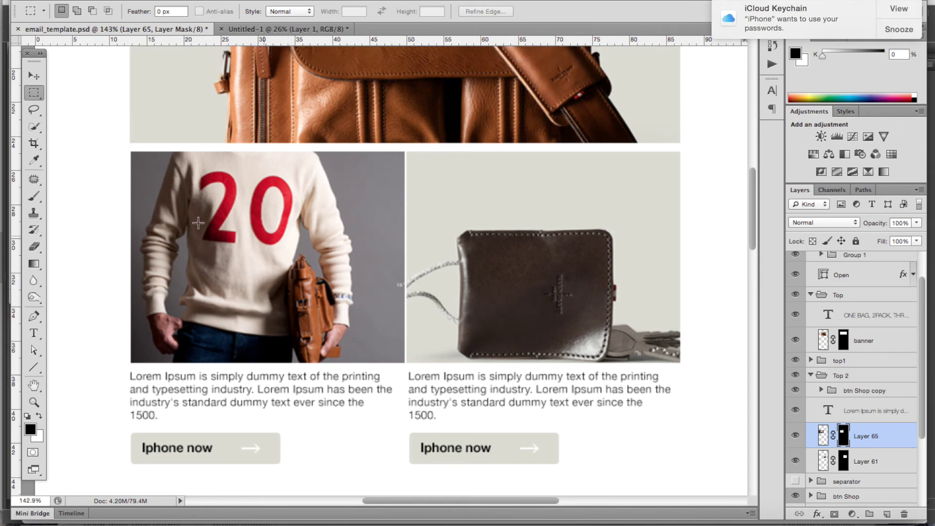
pyautogui.press('z')
pyautogui.moveTo(230, 262); pyautogui.dragTo(296, 210)
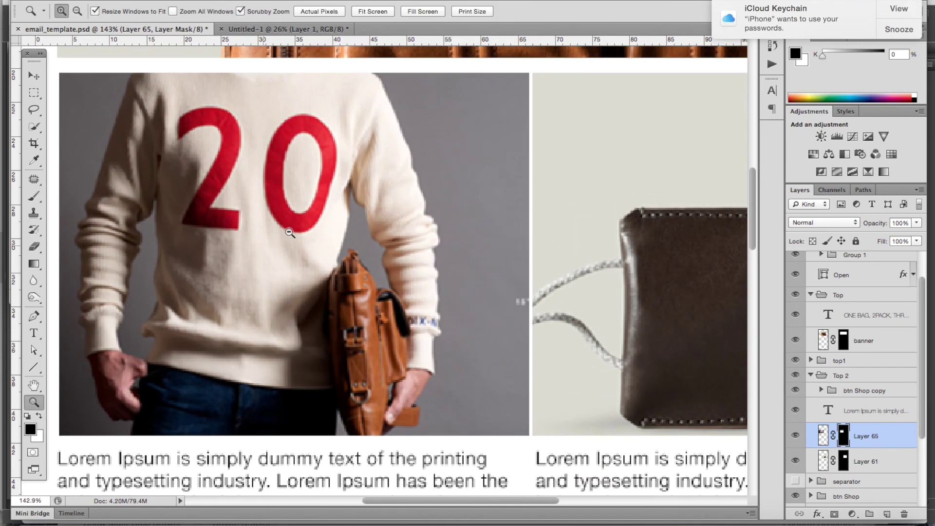
pyautogui.press('m')
pyautogui.hscroll(-3, 336, 212)
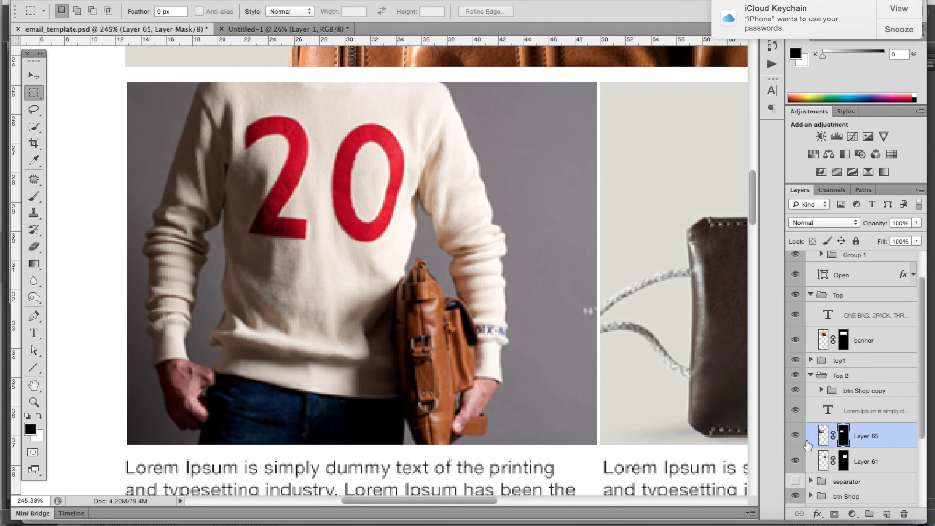
pyautogui.keyDown('alt'); pyautogui.click(796, 437); pyautogui.keyUp('alt')
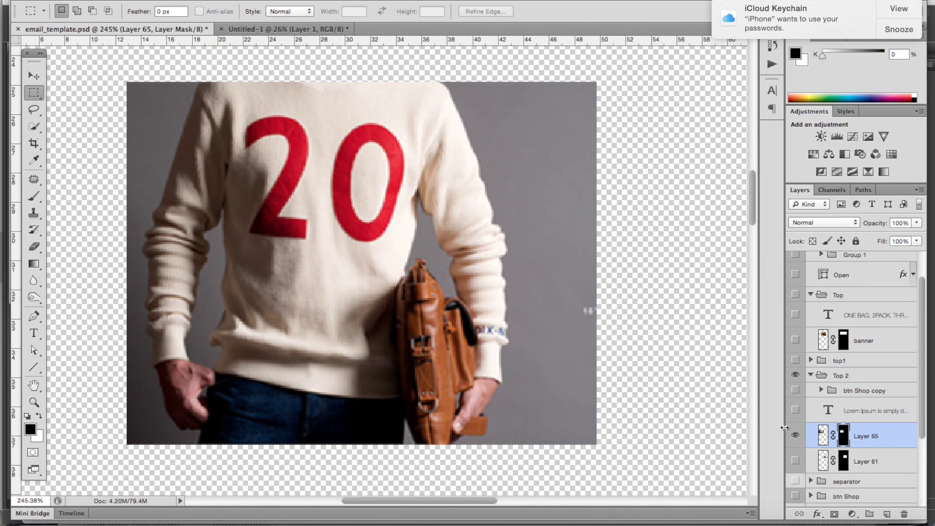
pyautogui.hotkey('ctrl', '0')
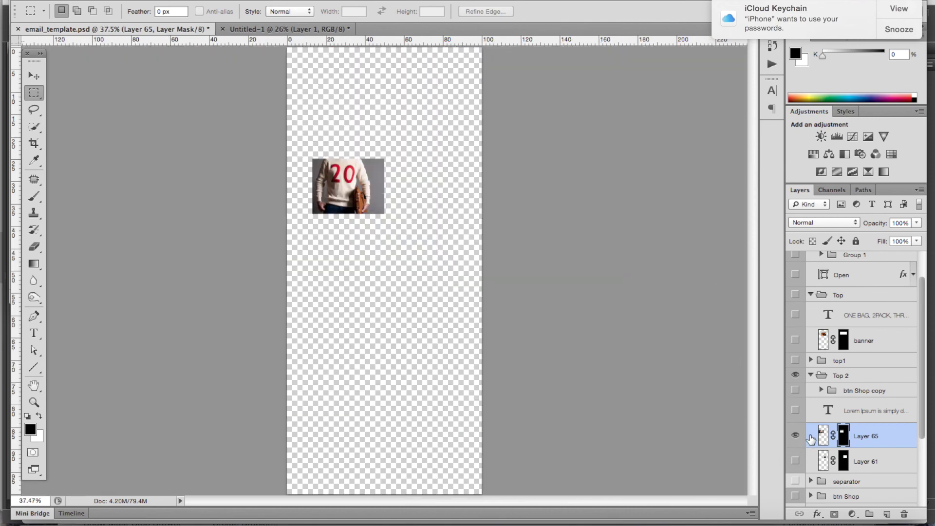
pyautogui.keyDown('alt'); pyautogui.click(795, 437); pyautogui.keyUp('alt')
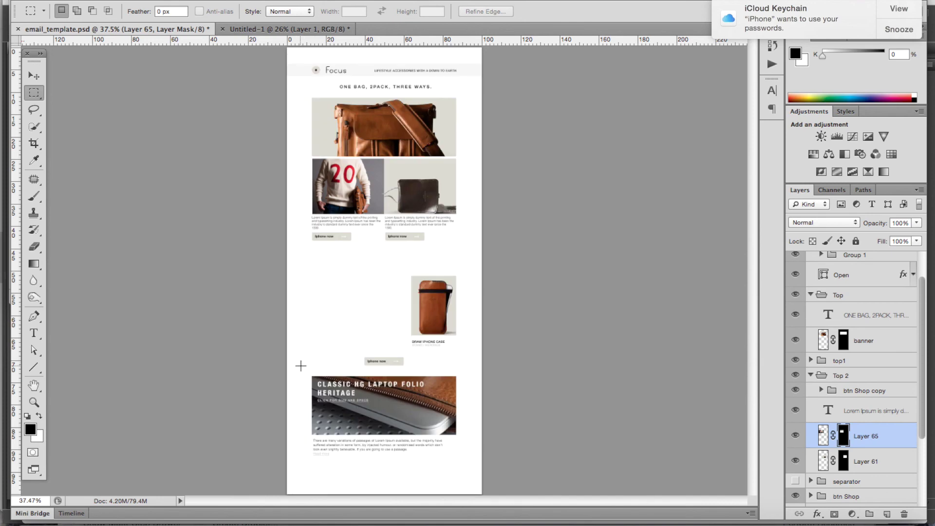
pyautogui.press('z')
pyautogui.moveTo(378, 256); pyautogui.dragTo(401, 259)
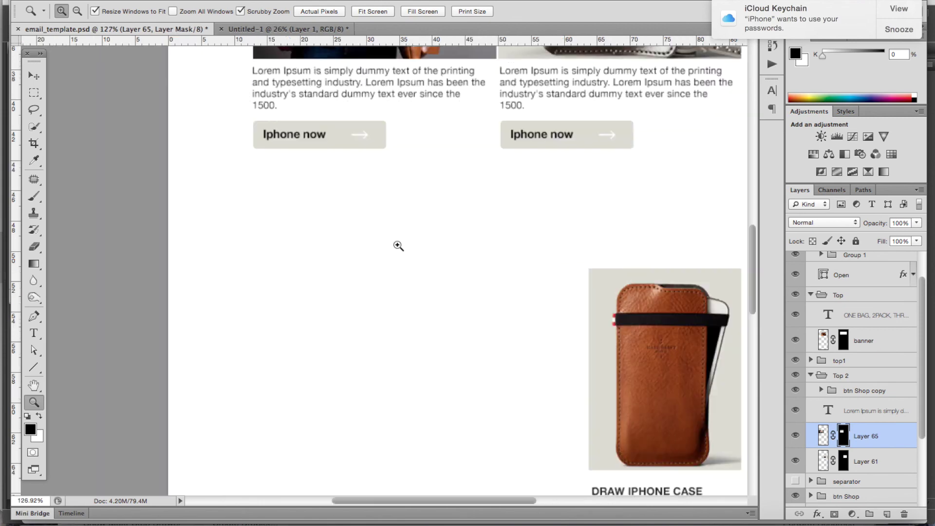
pyautogui.press('m')
pyautogui.moveTo(390, 163); pyautogui.dragTo(358, 316)
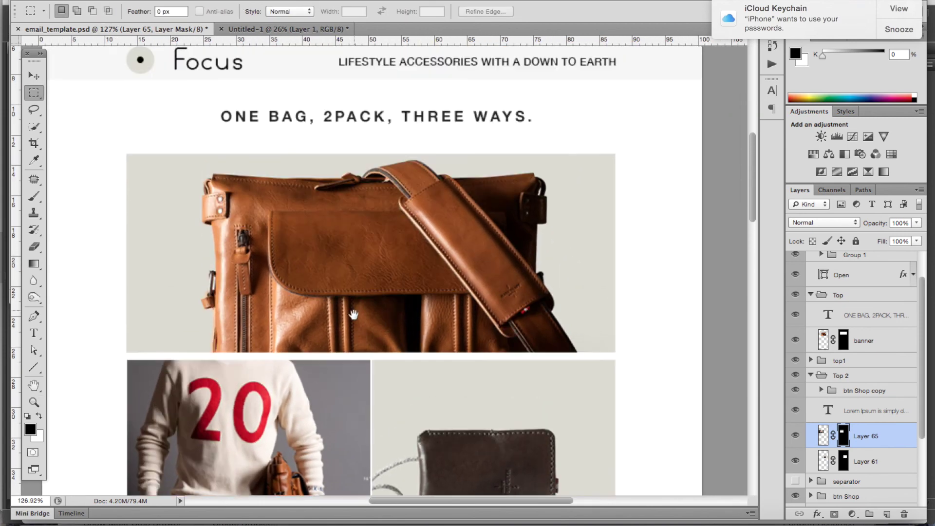
pyautogui.moveTo(353, 315); pyautogui.dragTo(347, 339)
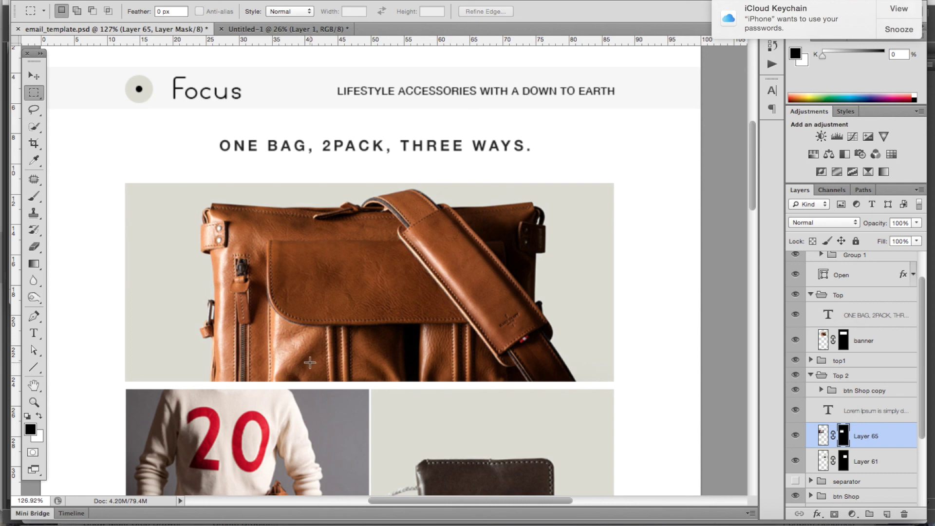
# Step: Choose the Lasso tool and pan the view slightly up and right
pyautogui.press('l')
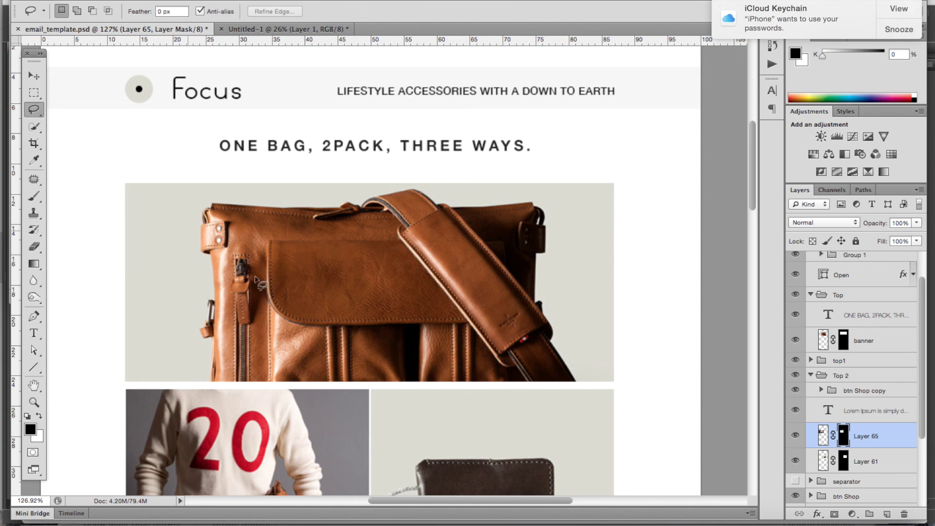
pyautogui.moveTo(356, 382)
pyautogui.mouseDown()
pyautogui.moveTo(371, 348)
pyautogui.moveTo(375, 356)
pyautogui.mouseUp()
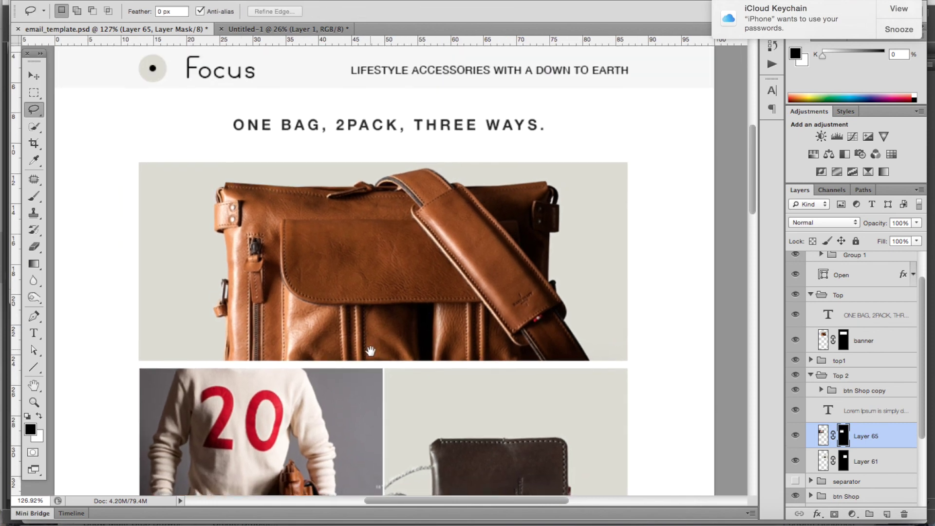